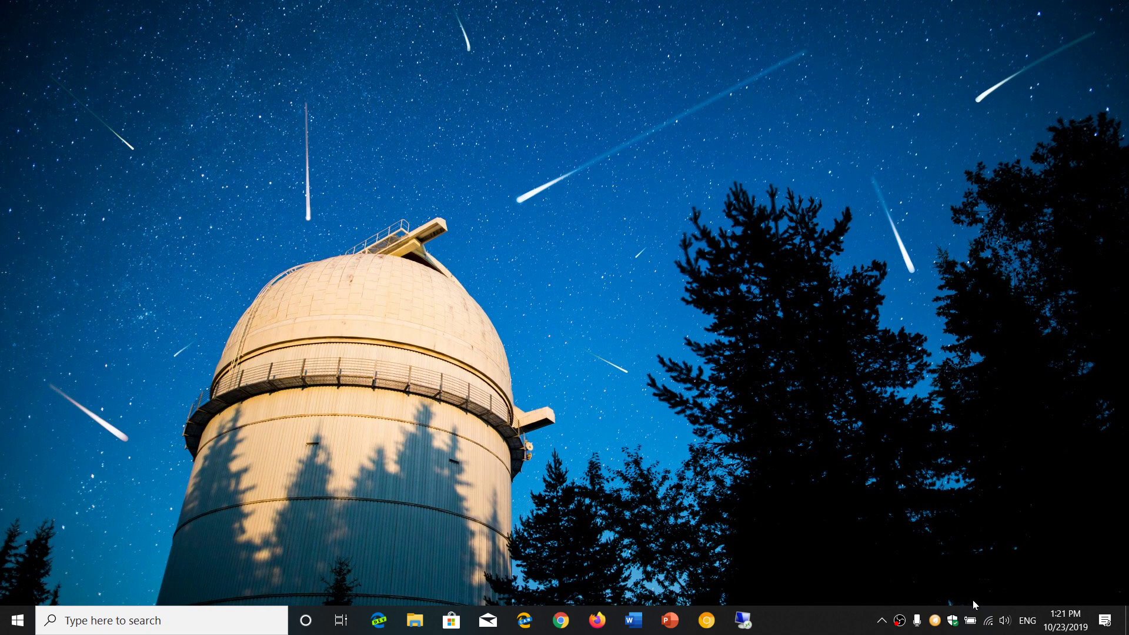
Go through Action Center to Settings > Personalization > Themes, where Synced Theme is current.
click(1105, 621)
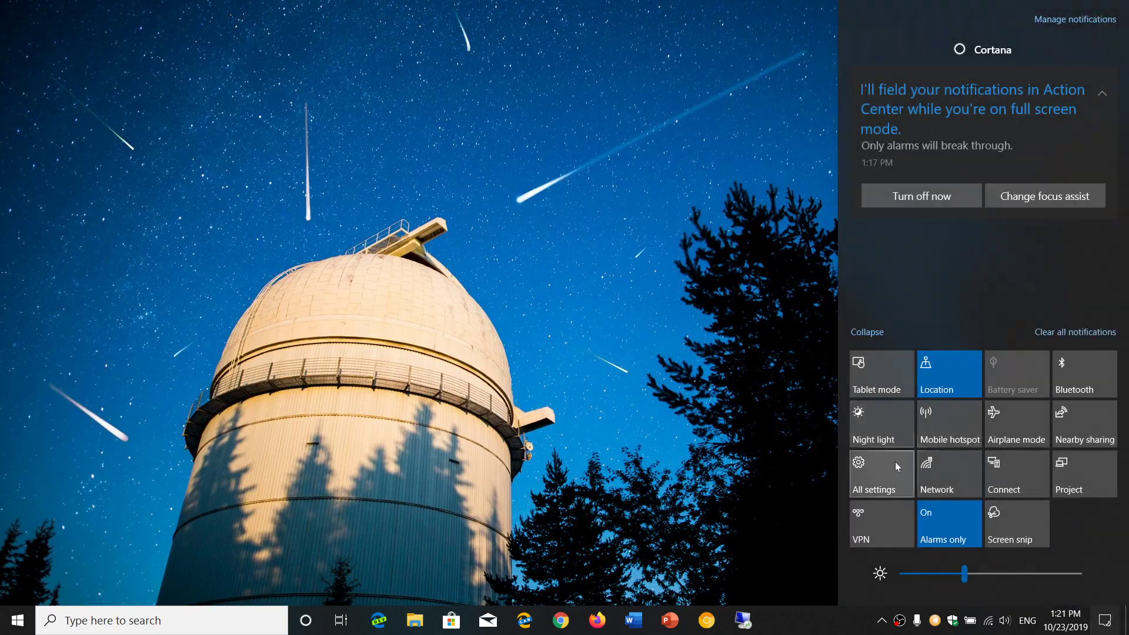
click(877, 477)
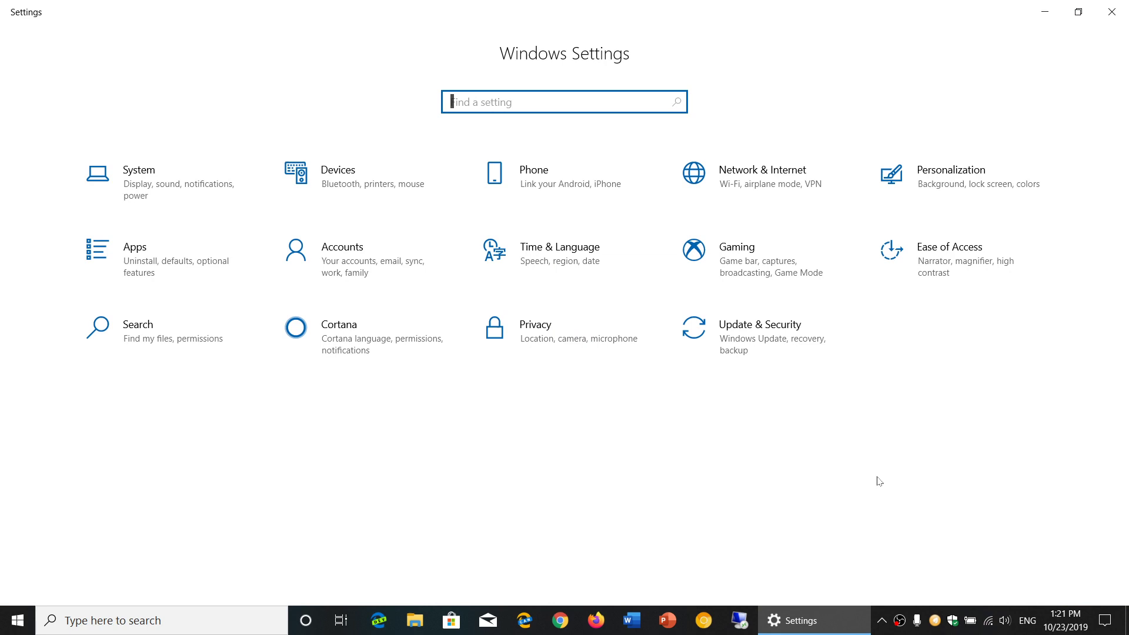
click(973, 183)
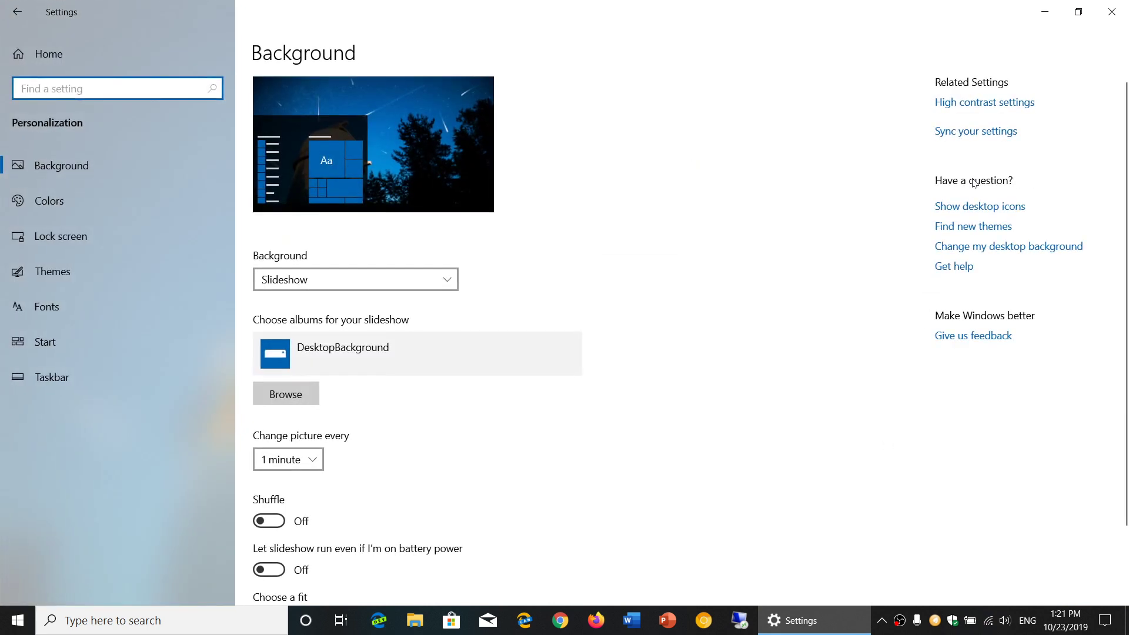
click(99, 274)
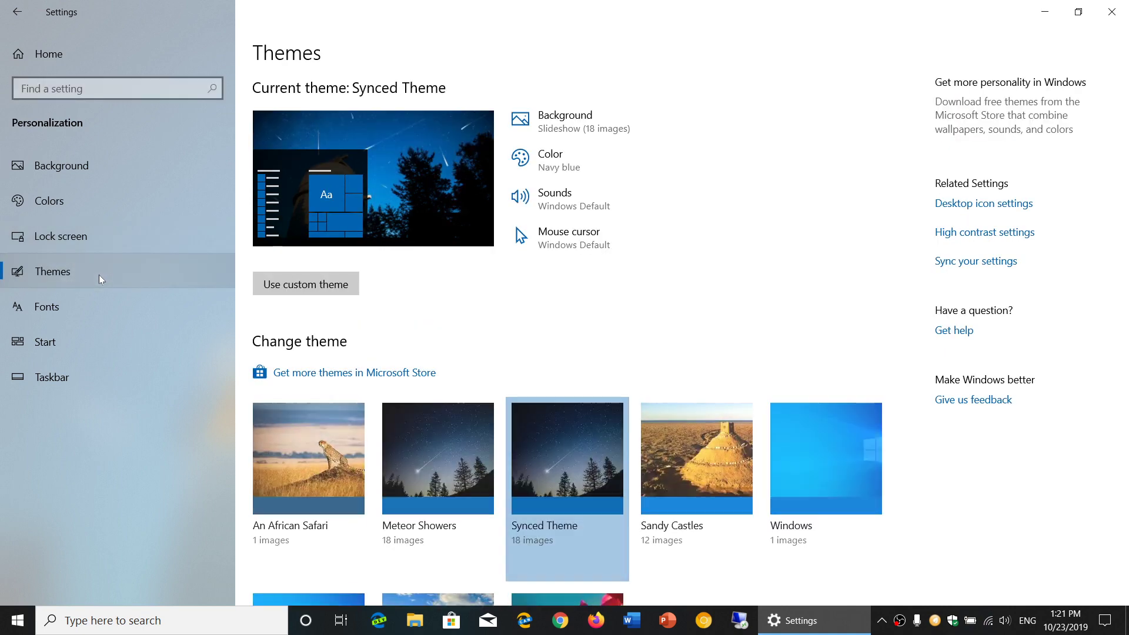
scroll(786, 327, down, 3)
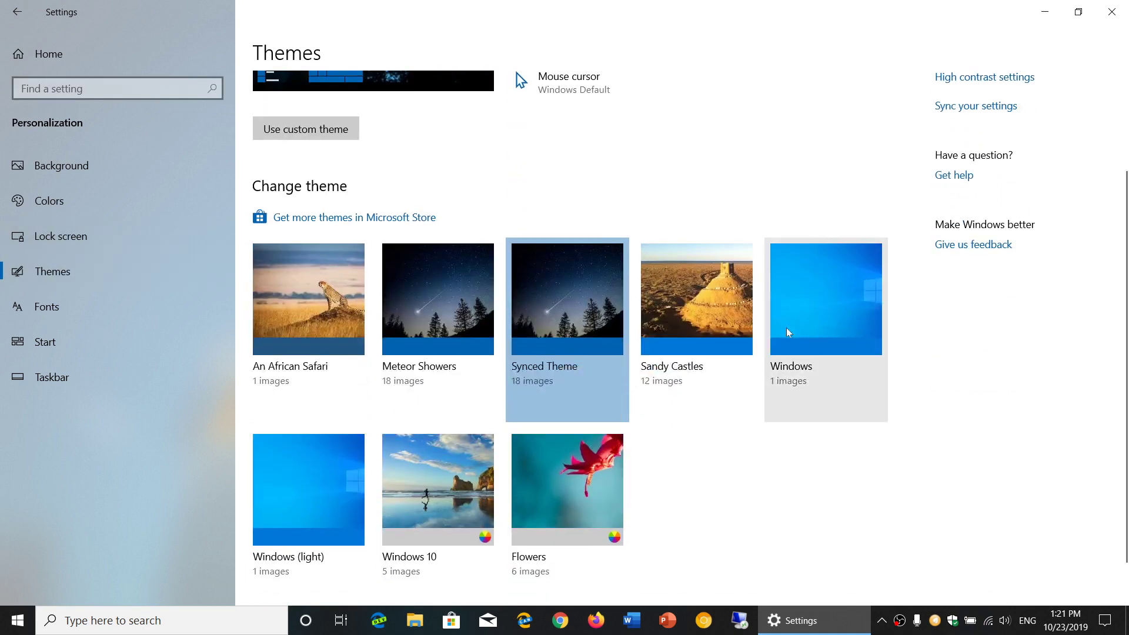
scroll(785, 327, up, 3)
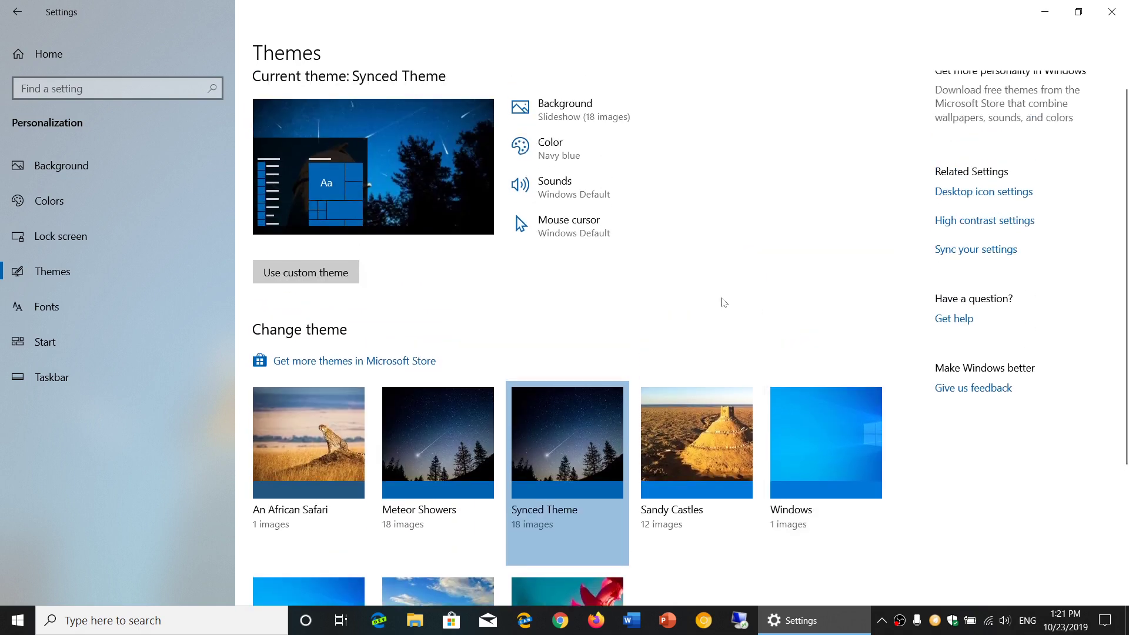
Open the Store's Windows Themes collection and scroll down to the Animals in Autumn theme.
click(398, 366)
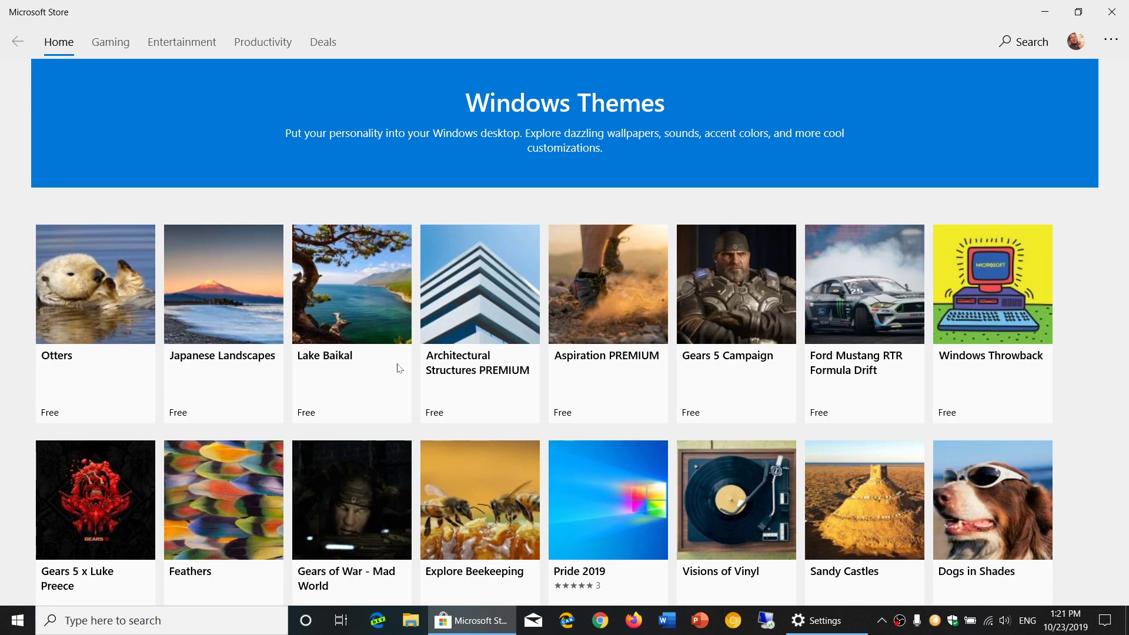
scroll(398, 367, down, 2)
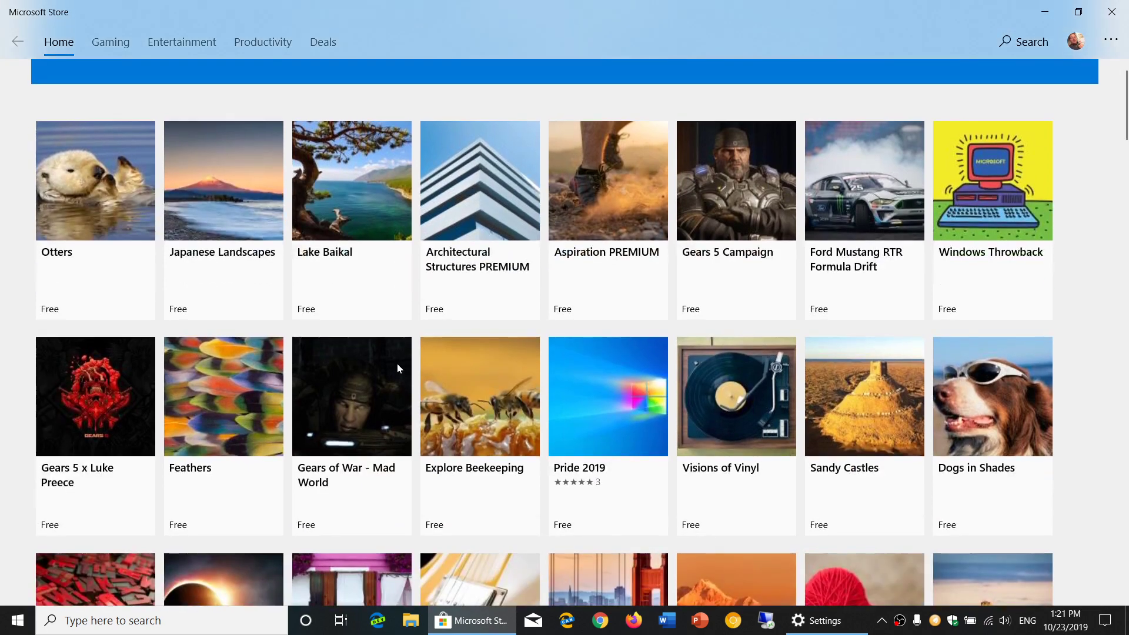
scroll(397, 368, down, 3)
scroll(397, 367, down, 3)
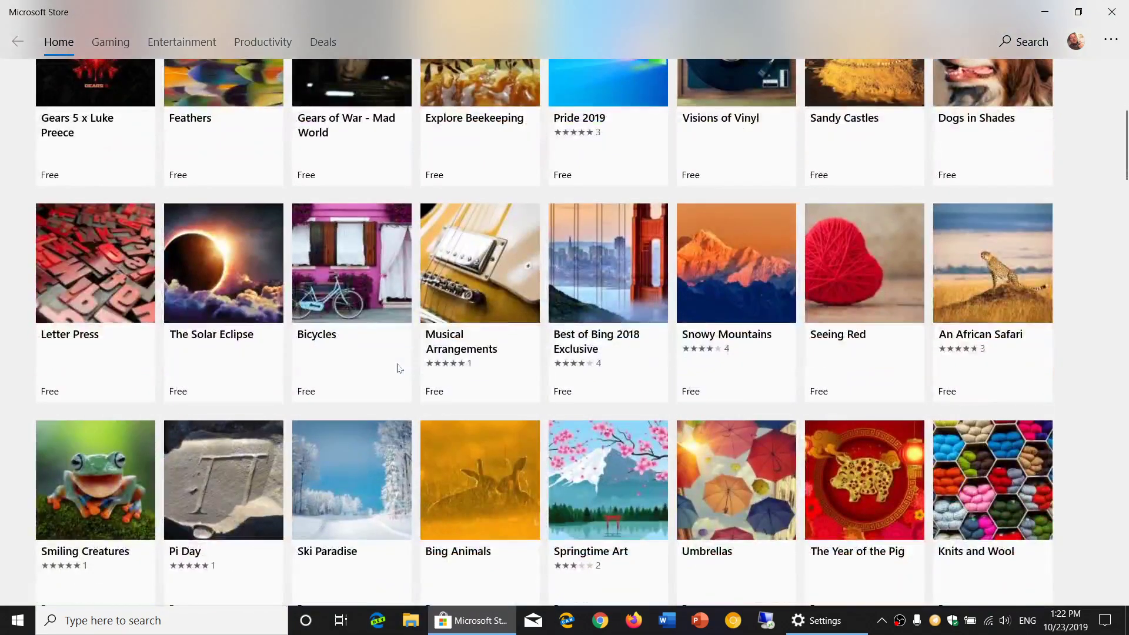
scroll(398, 367, down, 3)
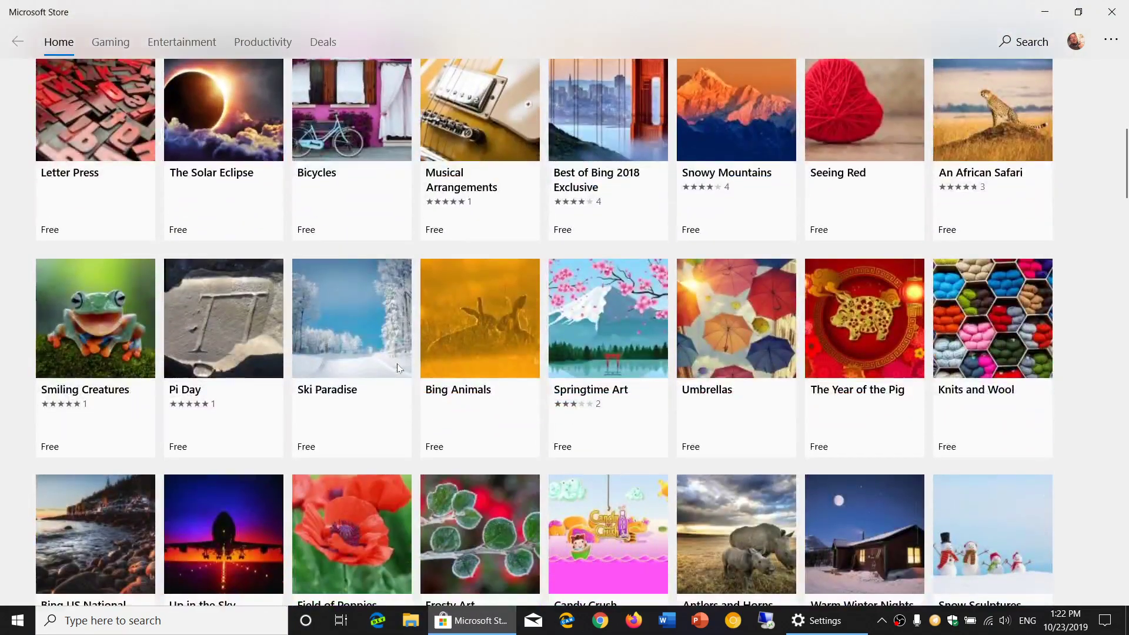
scroll(398, 367, down, 7)
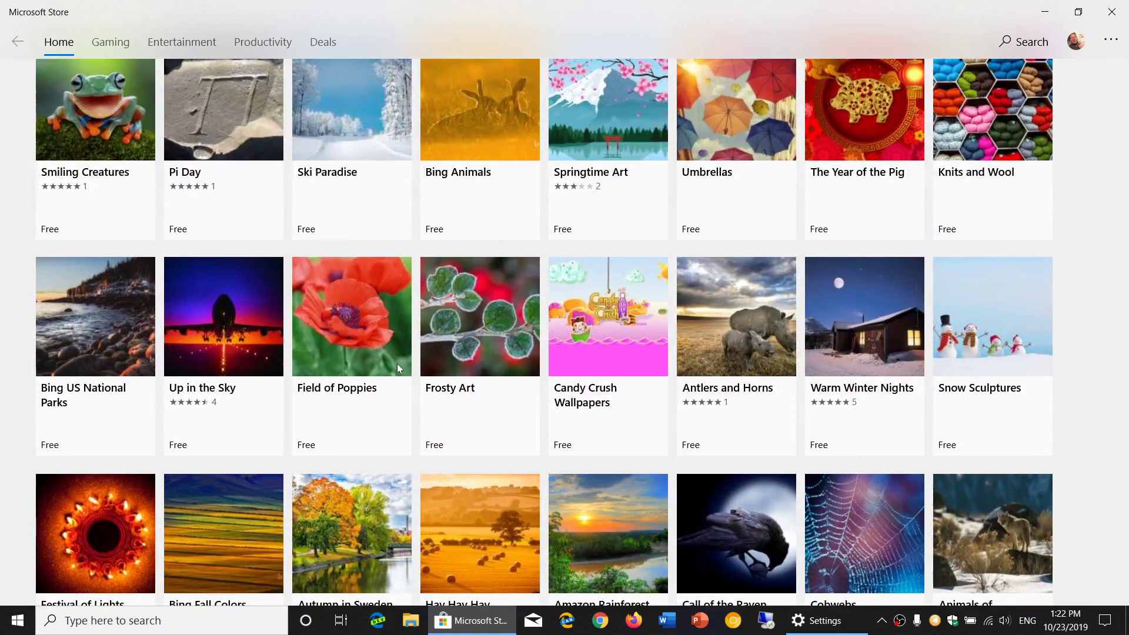
scroll(397, 363, down, 3)
scroll(397, 367, down, 2)
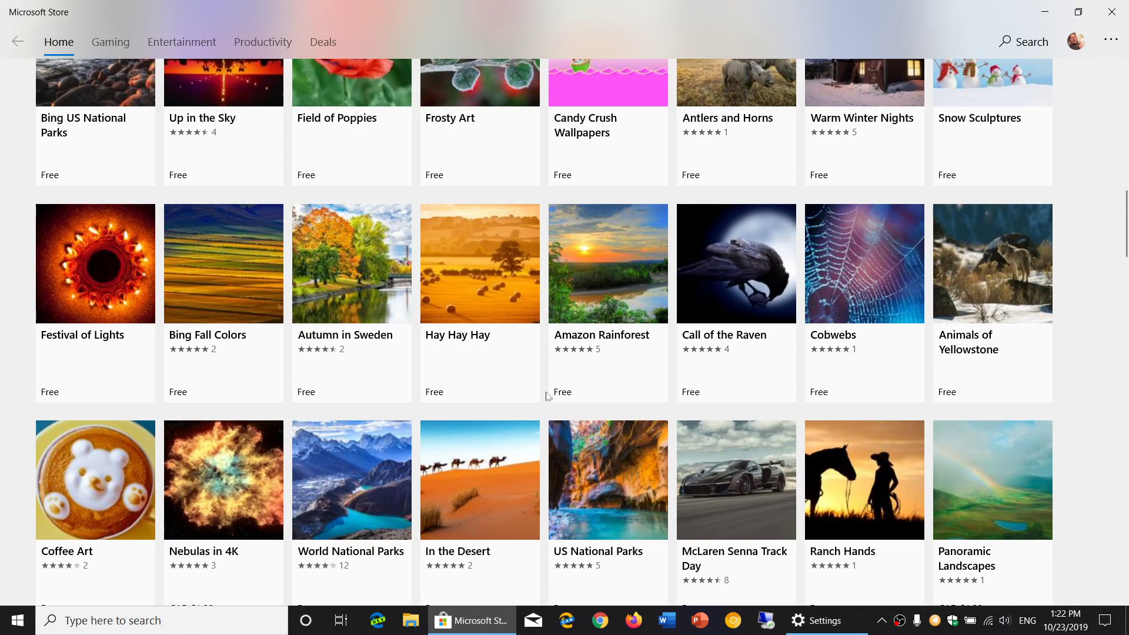
scroll(546, 396, down, 3)
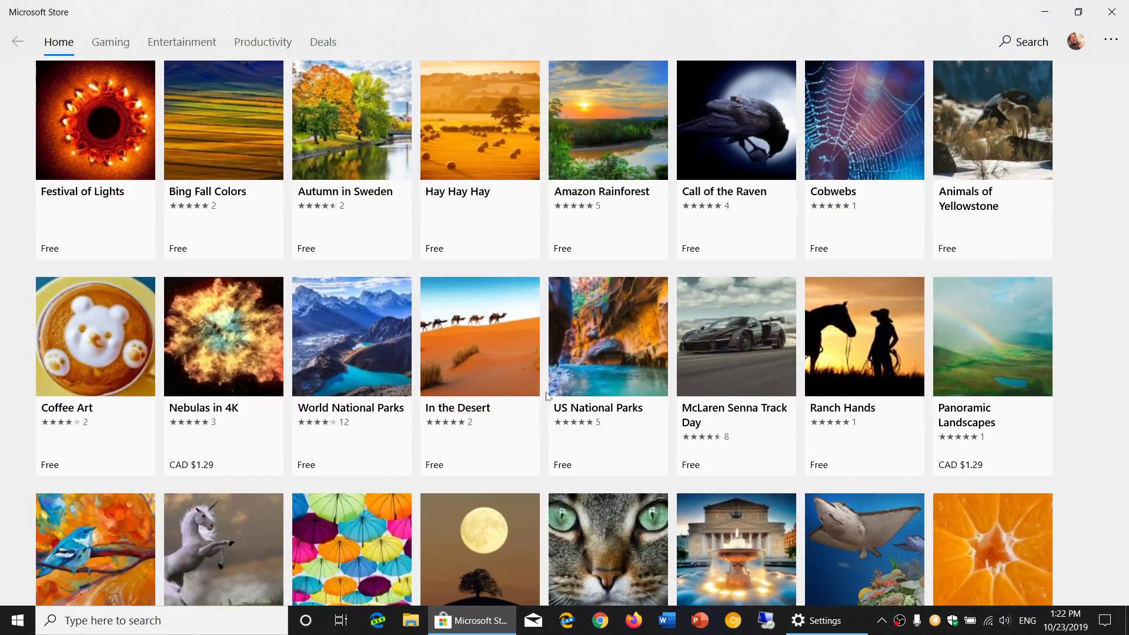
scroll(547, 396, down, 3)
scroll(546, 396, down, 3)
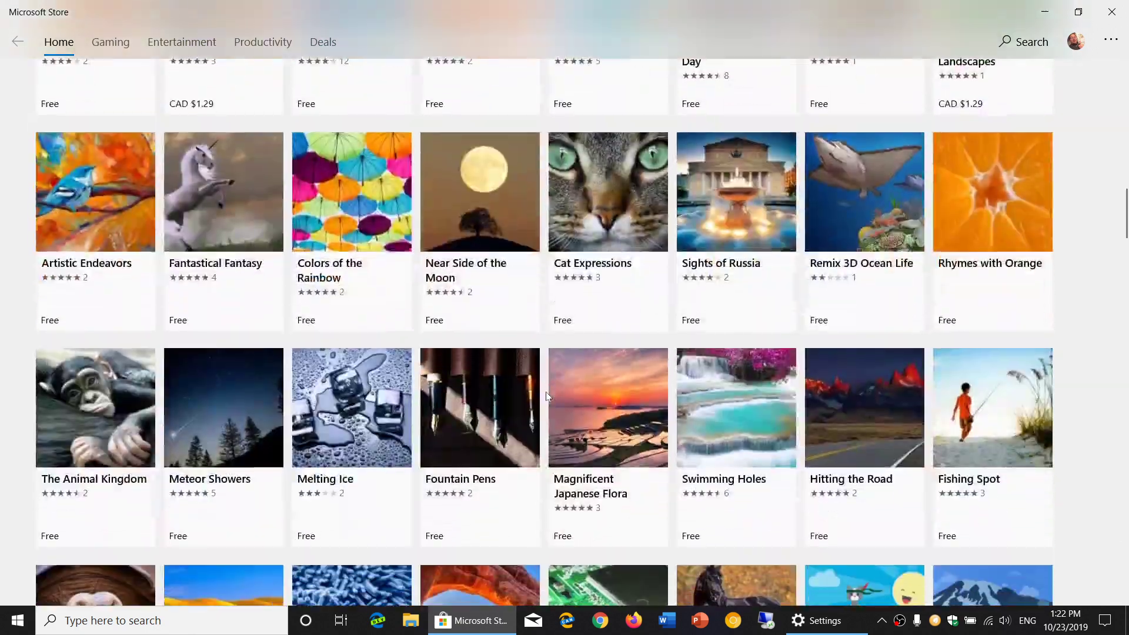
scroll(547, 395, down, 4)
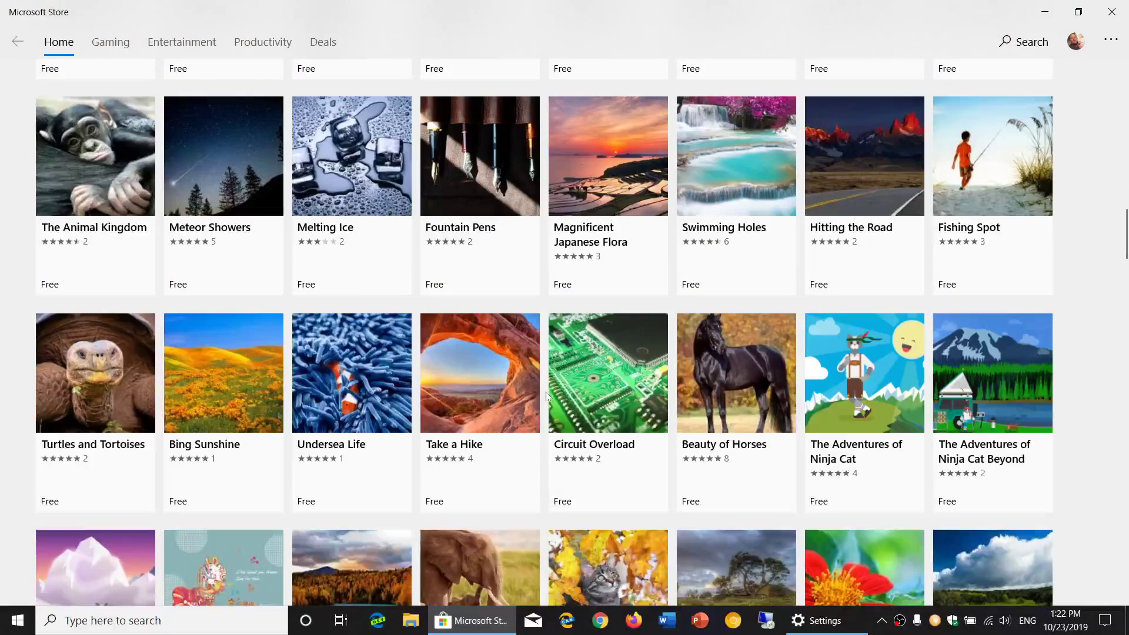
scroll(546, 396, down, 3)
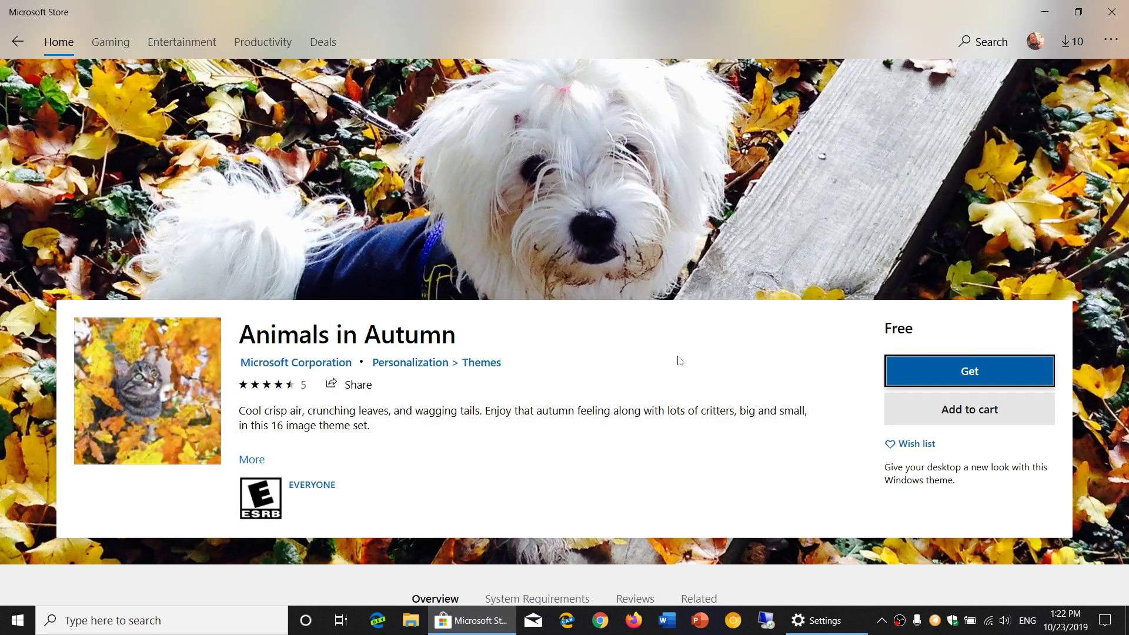
Get the free Animals in Autumn theme and let its 20.29 MB download finish installing.
click(1036, 372)
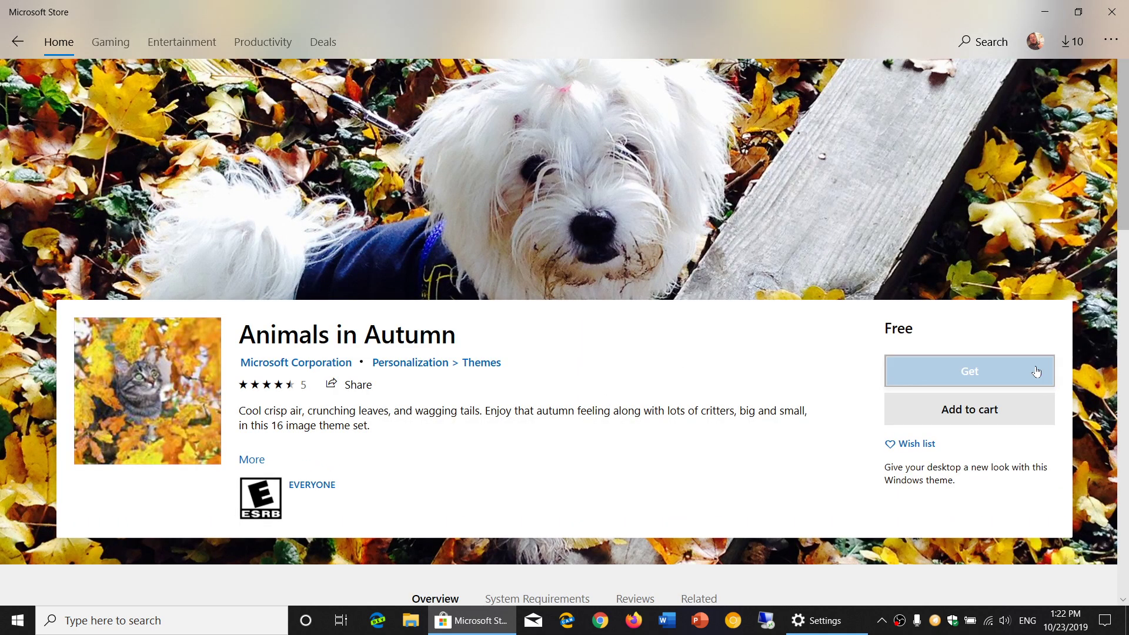
scroll(756, 439, down, 3)
scroll(756, 439, down, 5)
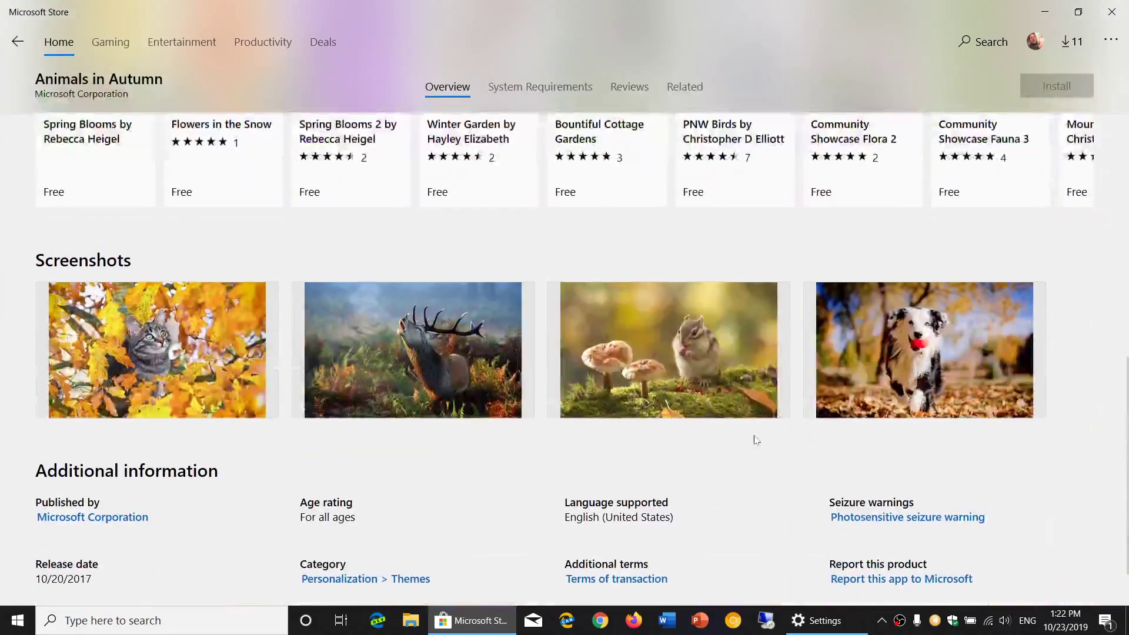
scroll(757, 440, up, 3)
scroll(756, 440, down, 3)
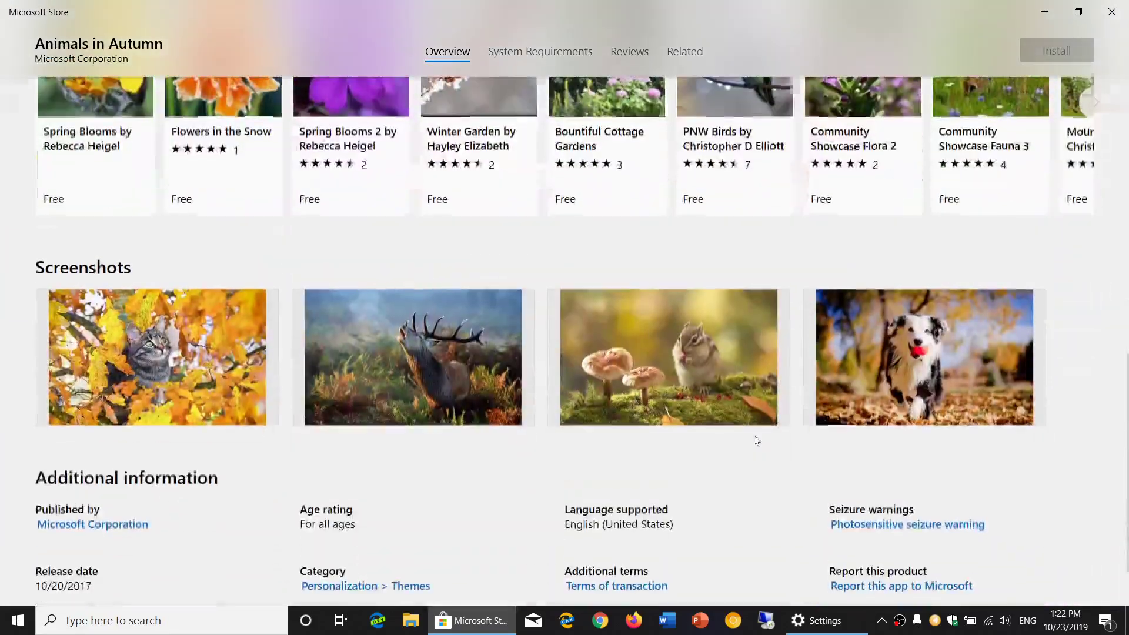
scroll(756, 440, up, 10)
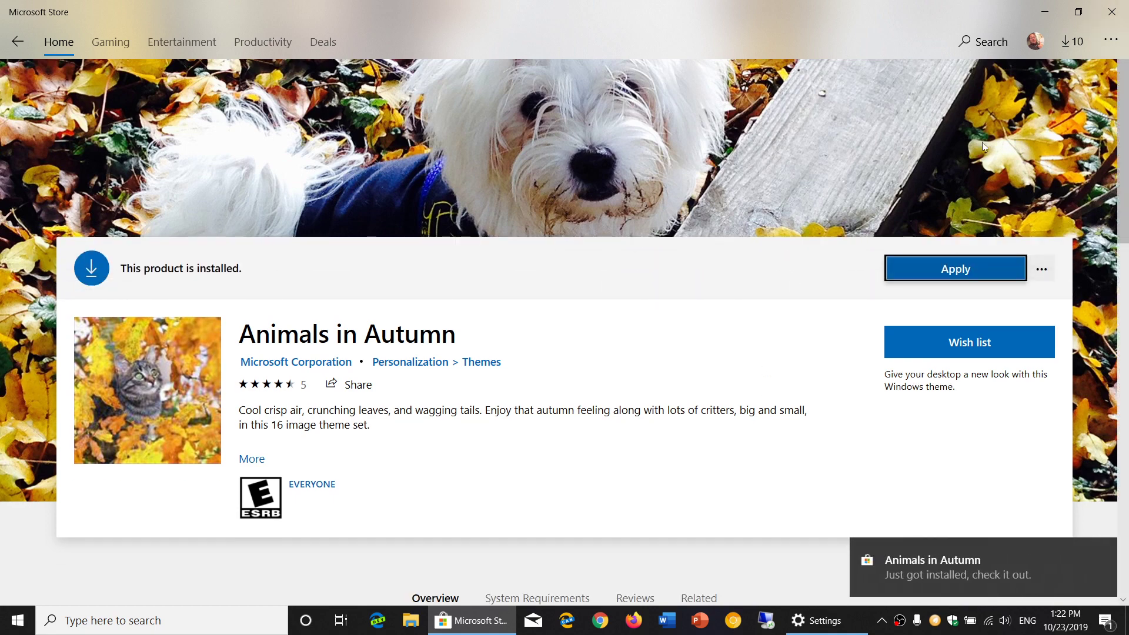
Apply Animals in Autumn as the current theme, with its 16-image slideshow and Gold color.
click(940, 269)
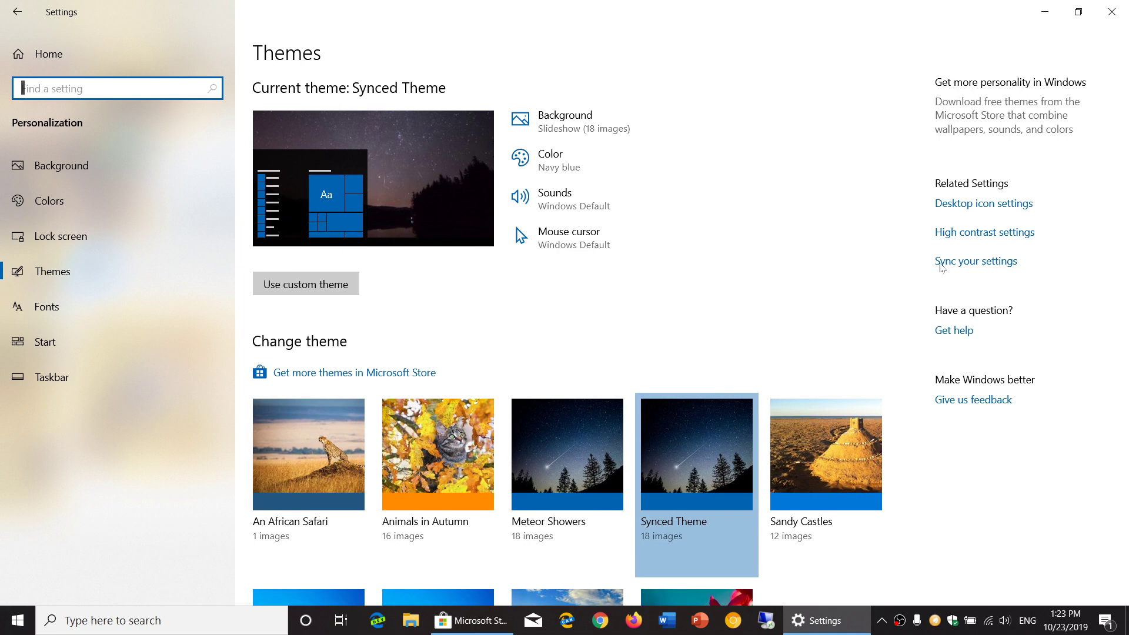
scroll(841, 280, down, 3)
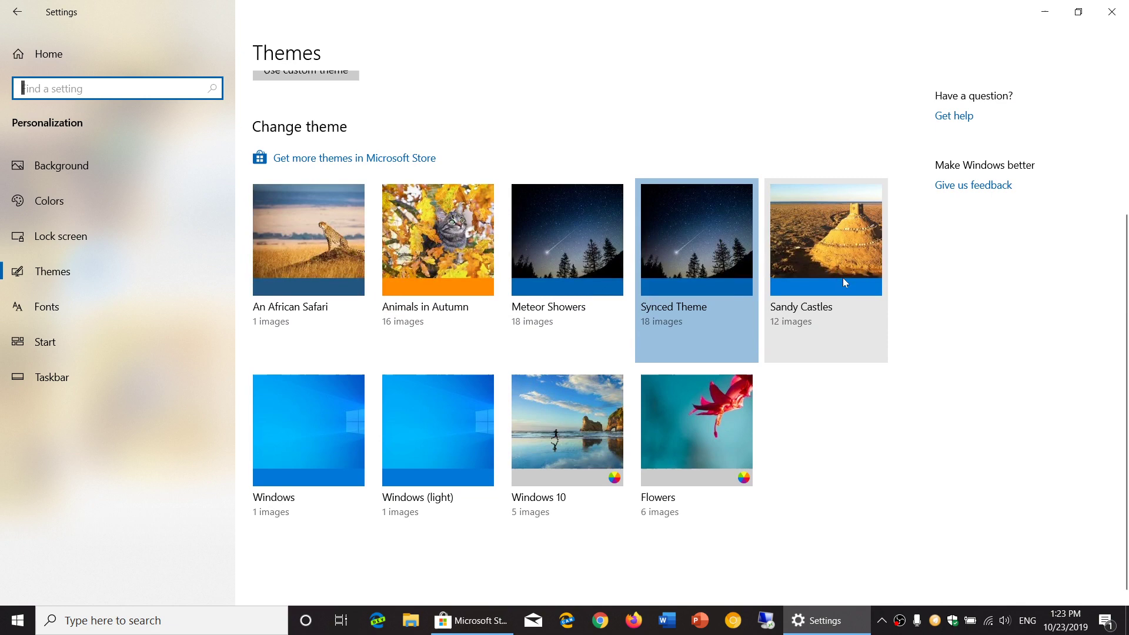
click(445, 240)
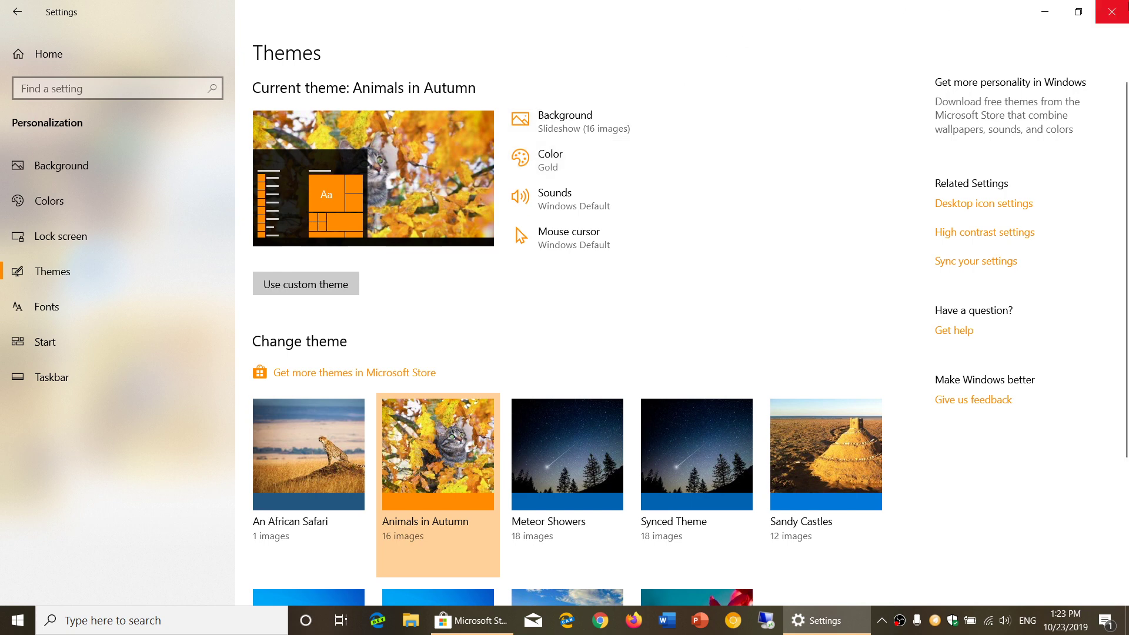
Close Settings and the Store, then advance the desktop wallpaper to the next image, a stag.
click(1119, 11)
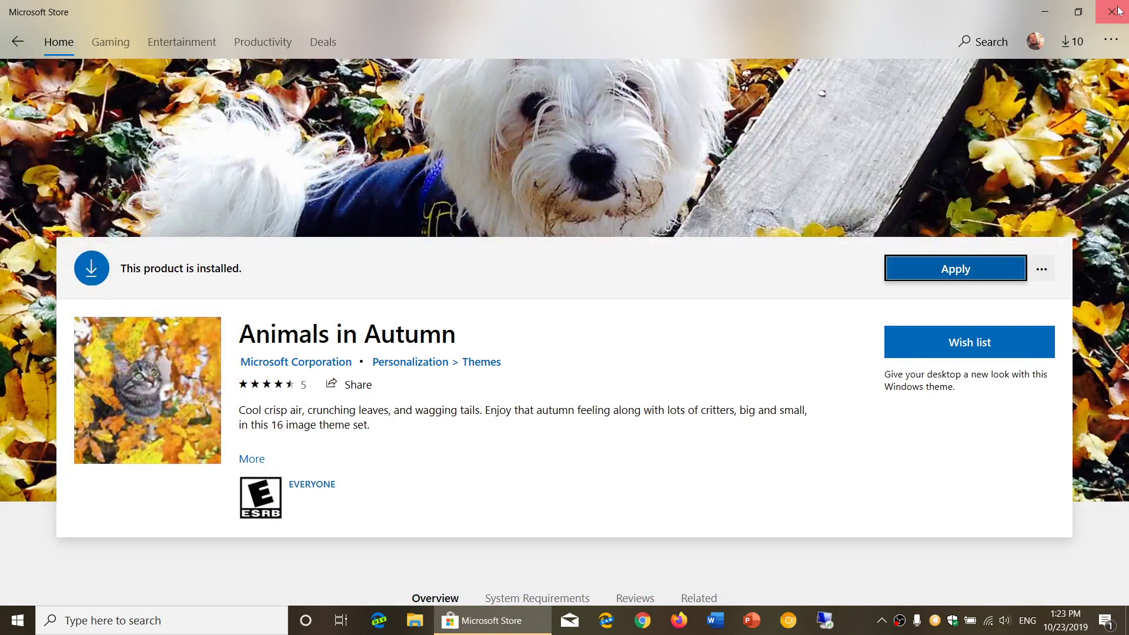
click(1118, 10)
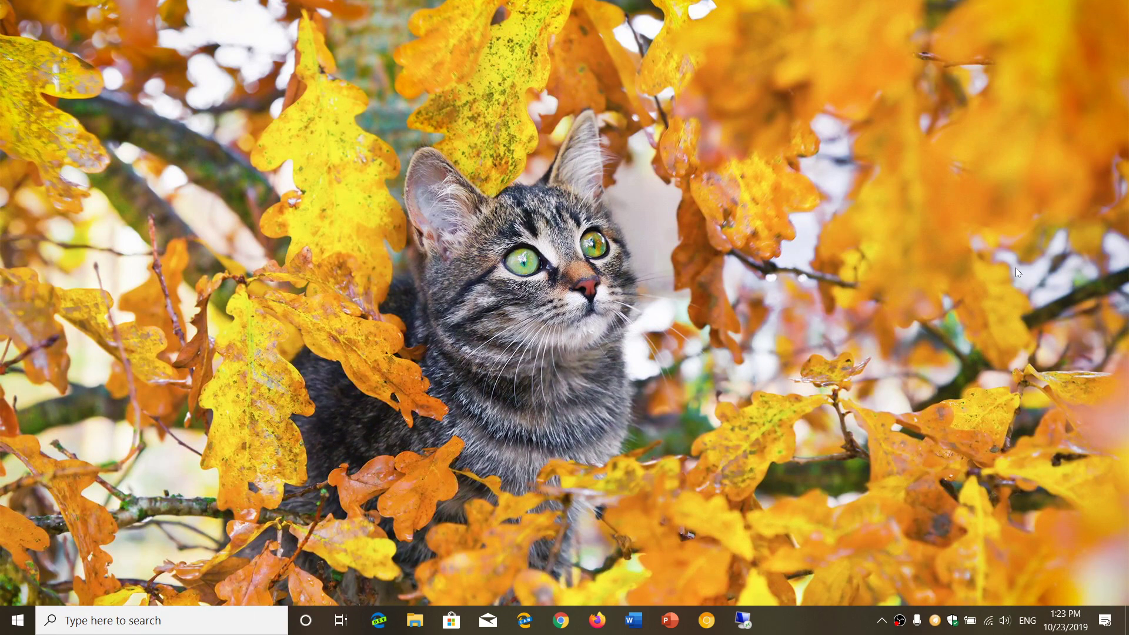
right_click(1017, 271)
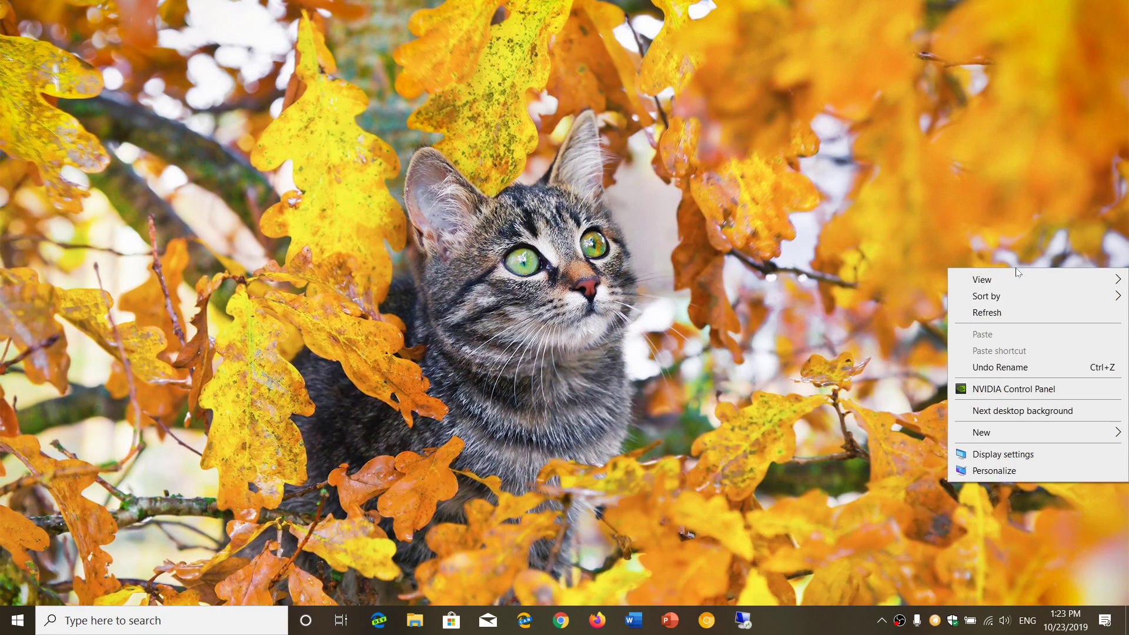
mouse_move(1013, 278)
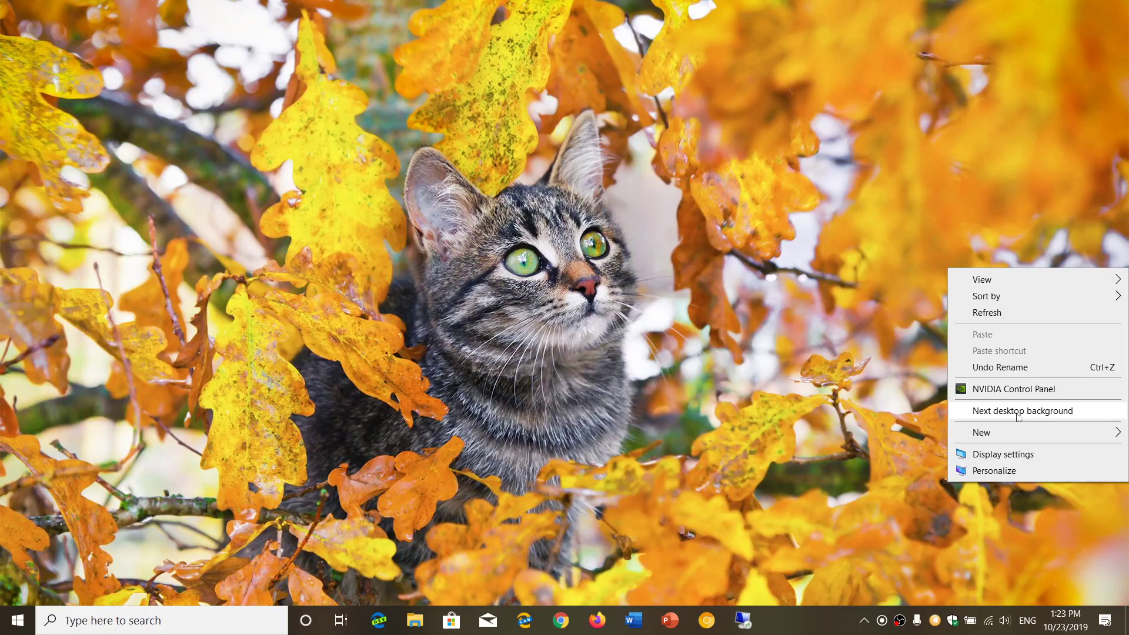
click(1018, 410)
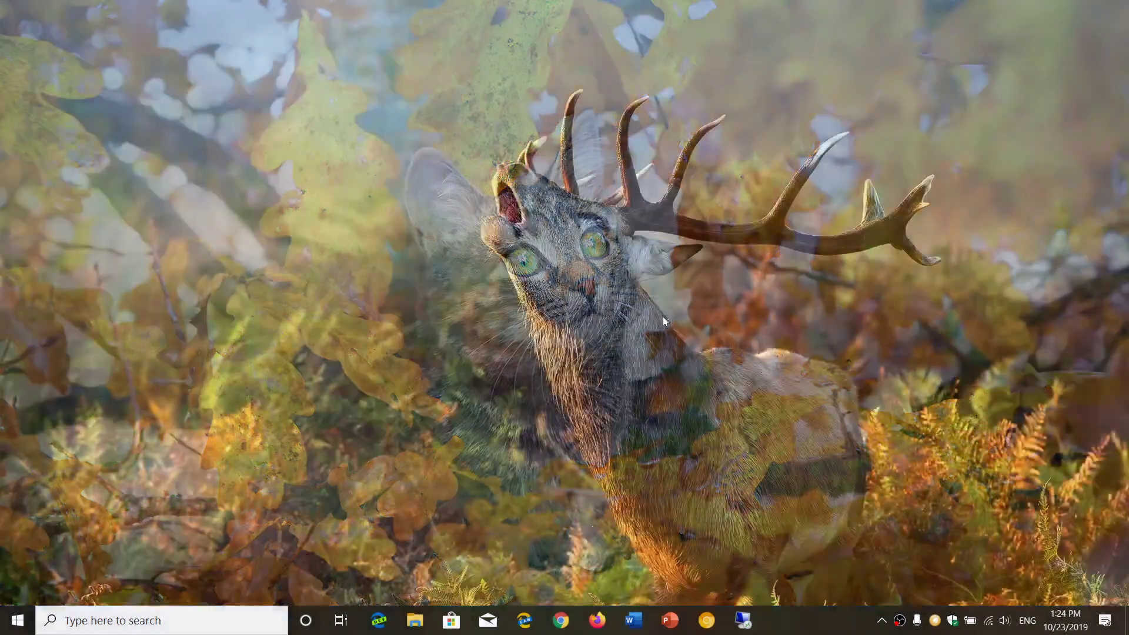